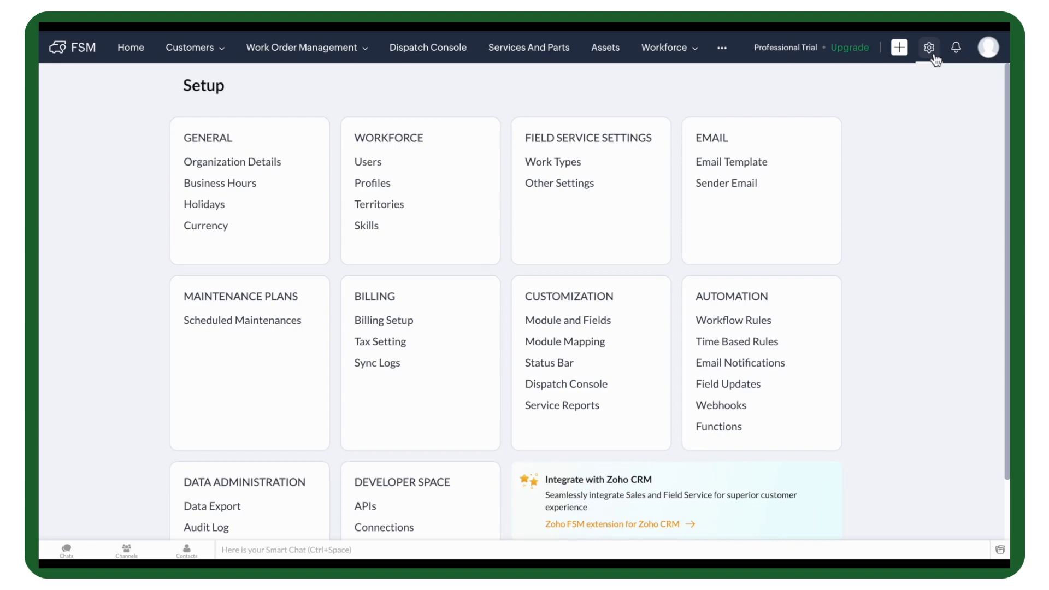
Step: Review the AC Units Monthly Service plan's batch history, work order and service appointment templates
click(300, 325)
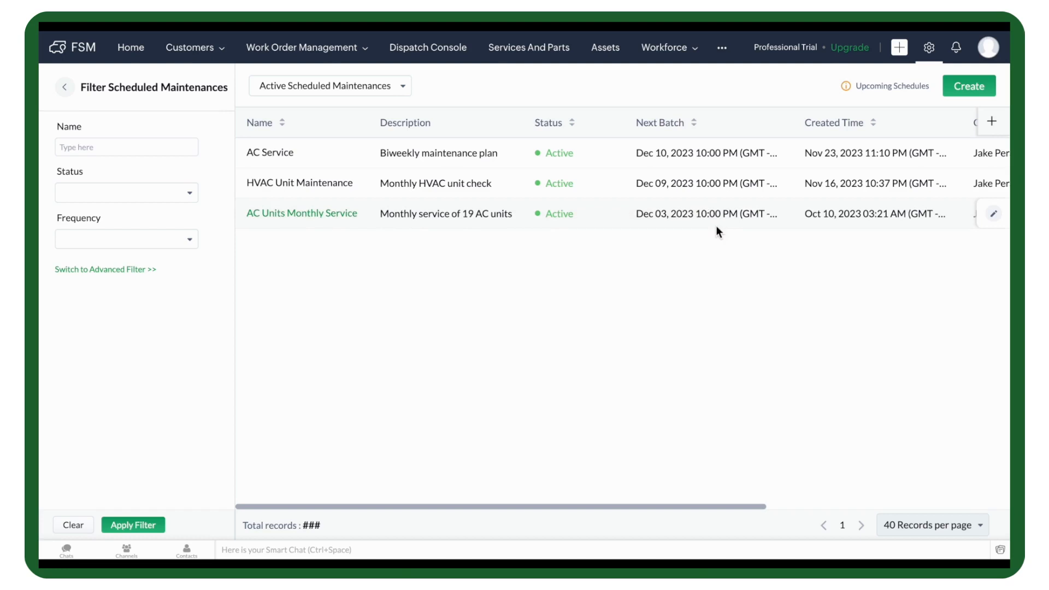
click(318, 216)
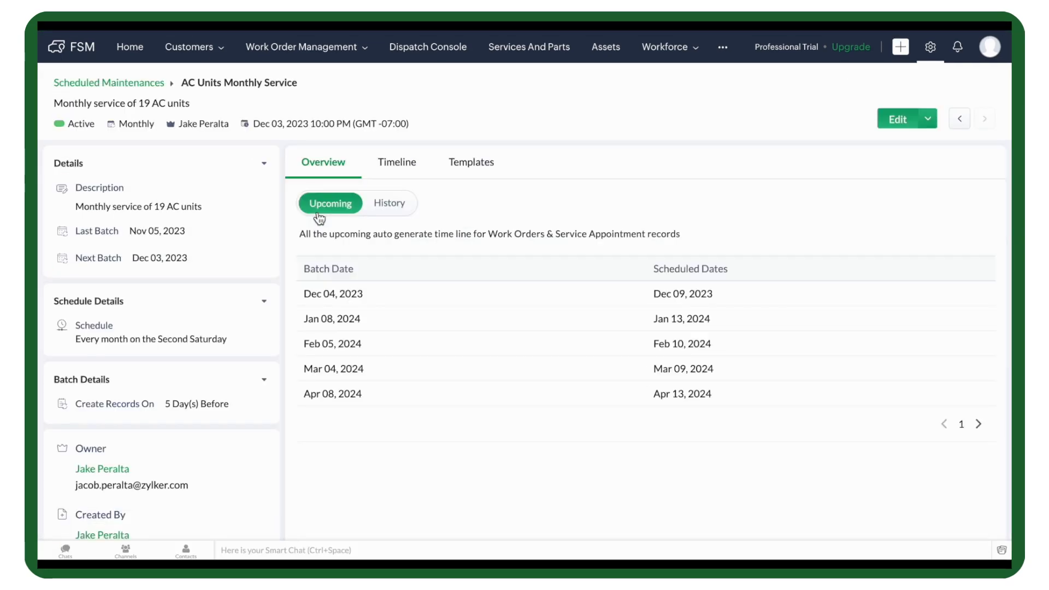
scroll(227, 238, down, 5)
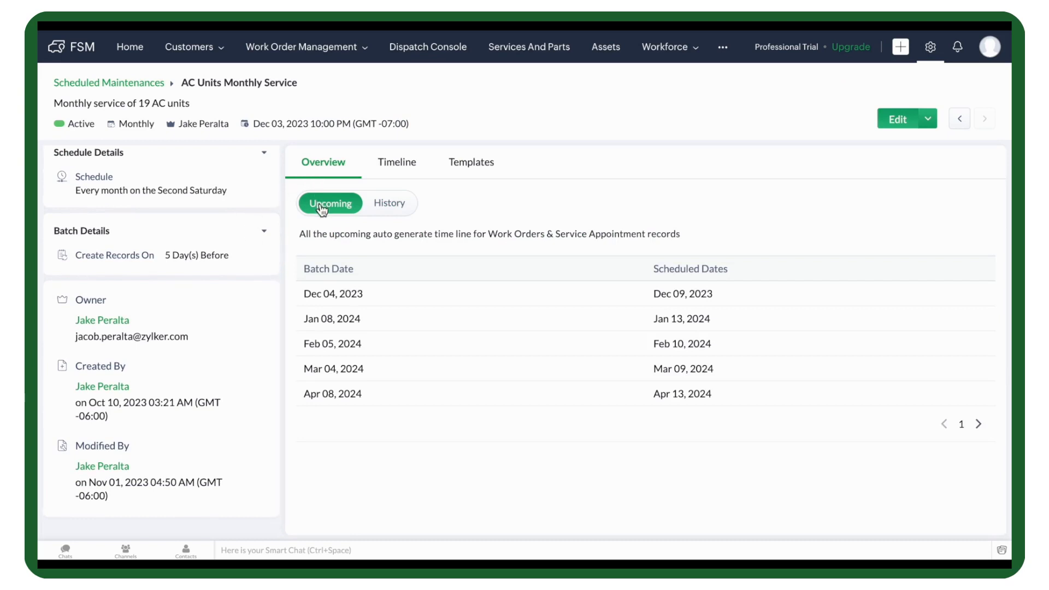
click(381, 213)
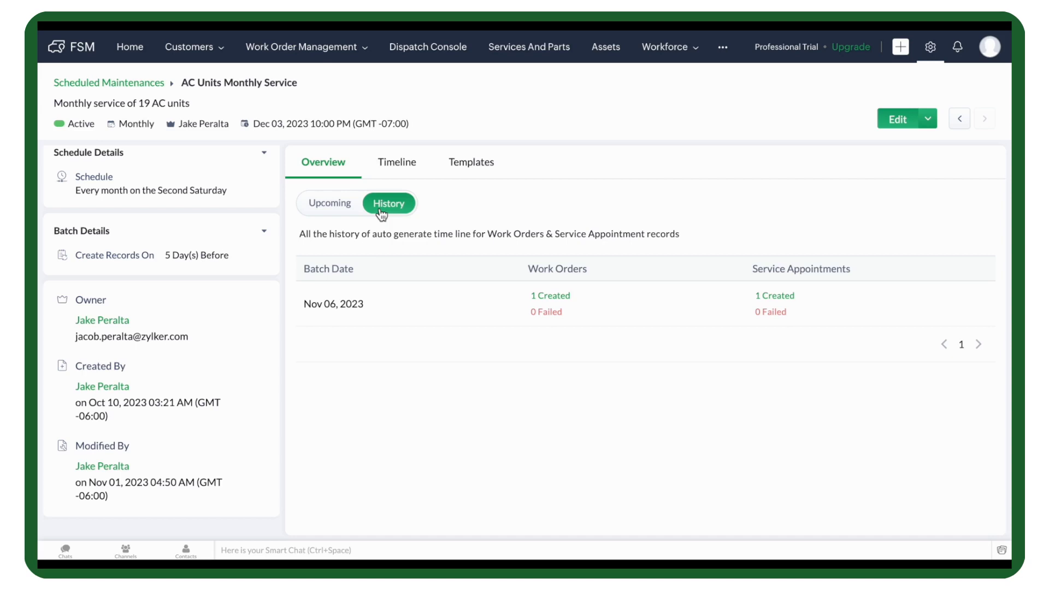
click(470, 164)
scroll(471, 305, down, 3)
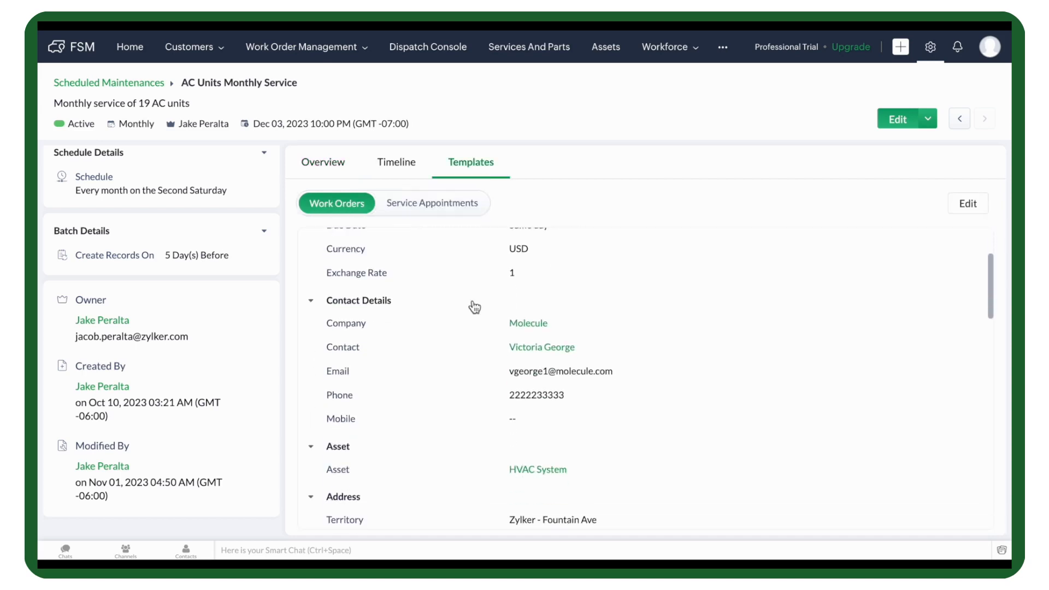
click(428, 205)
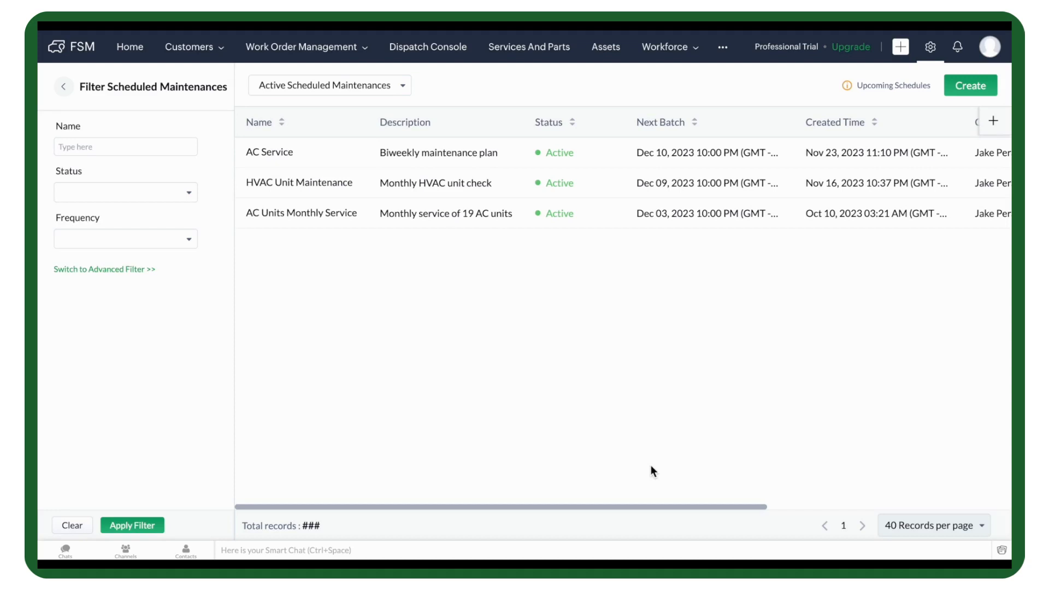
Step: Start a new scheduled maintenance named 'HVAC Moto check' and enter its description
click(967, 89)
click(754, 213)
text(HVAC Moto check)
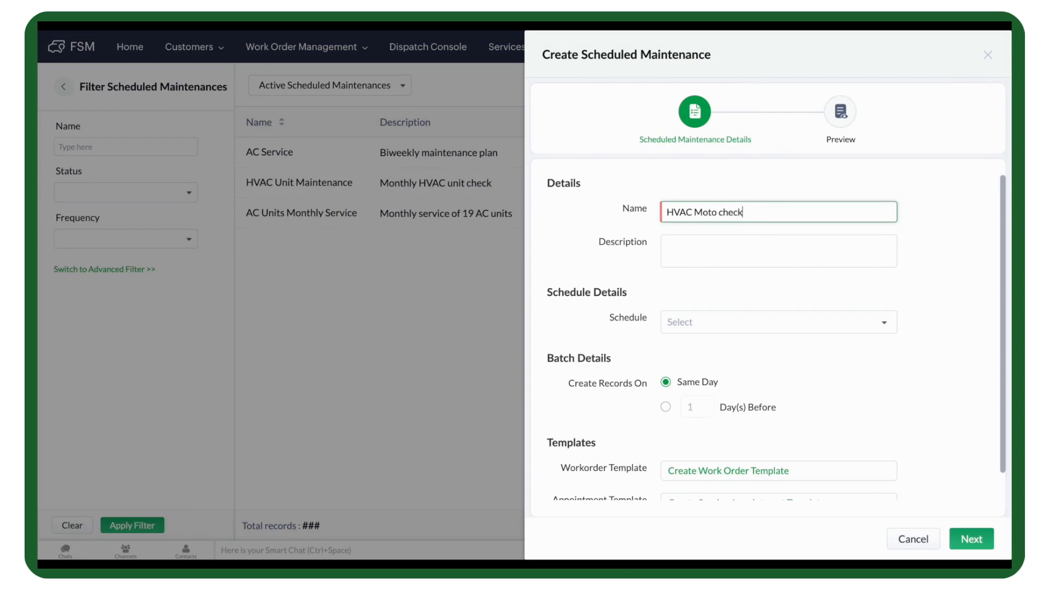
click(672, 245)
text(Monthly motor check and service)
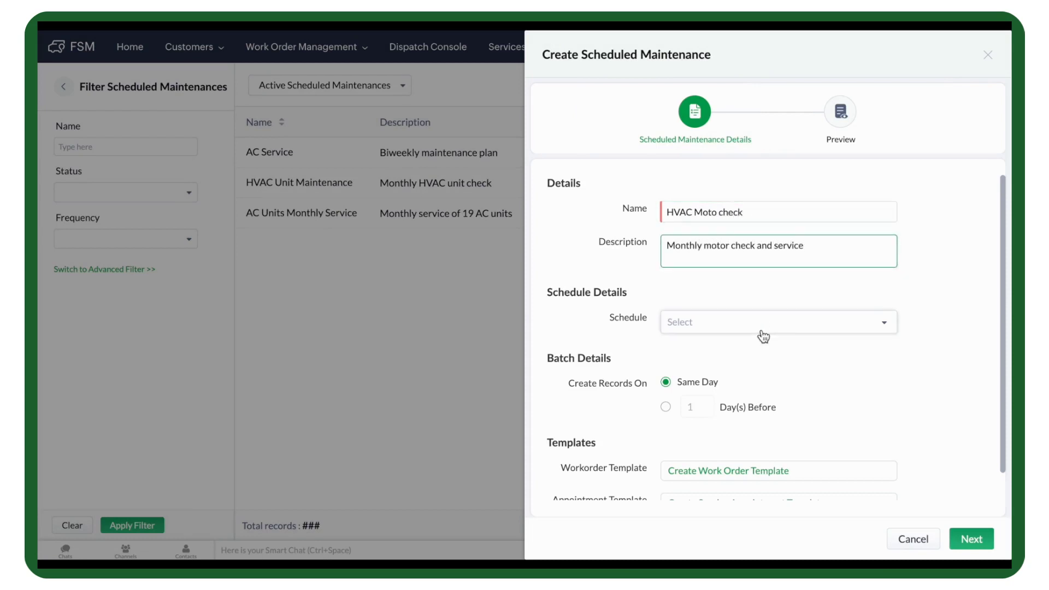
Step: Schedule the plan Monthly, every month, on day 25
click(761, 330)
click(761, 403)
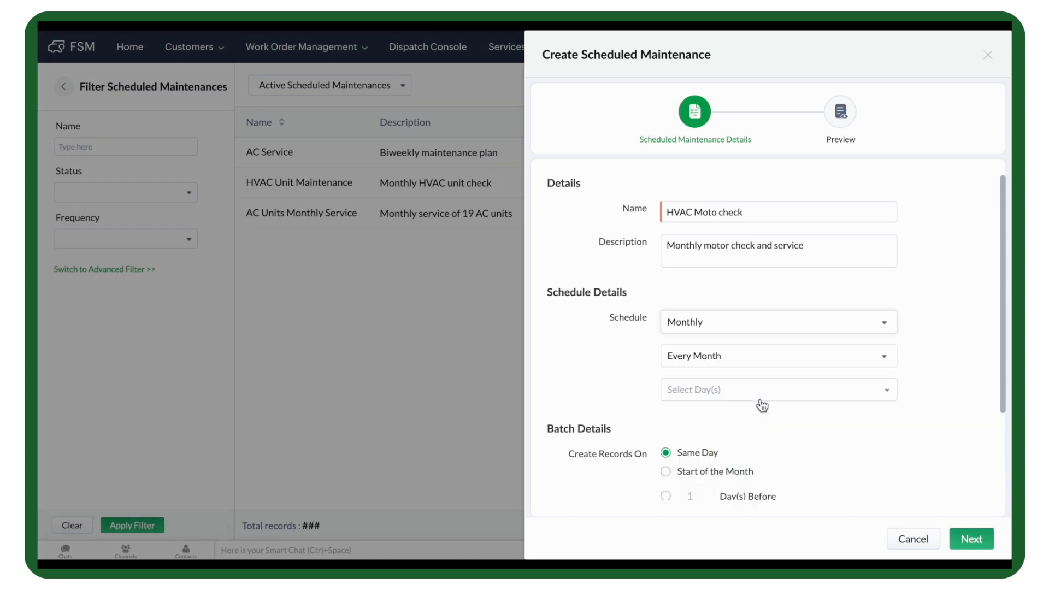
click(801, 363)
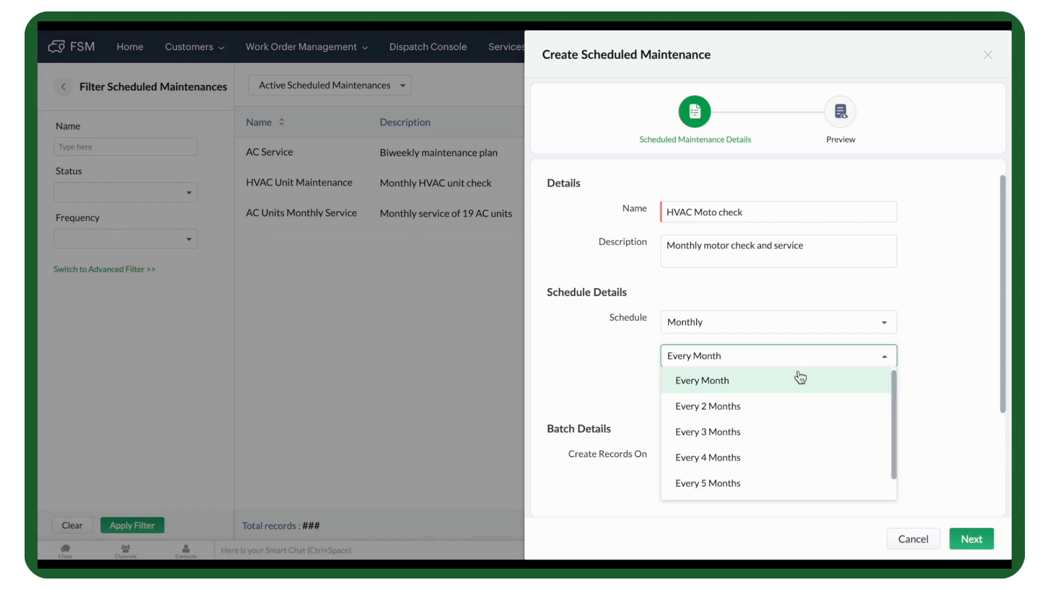
click(798, 377)
click(801, 393)
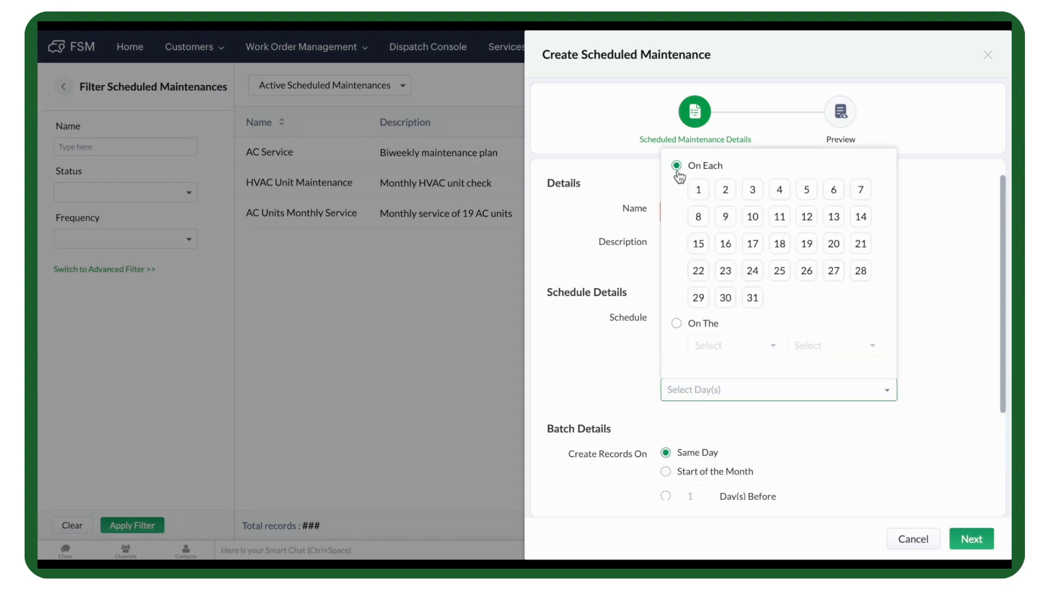
click(783, 278)
click(795, 473)
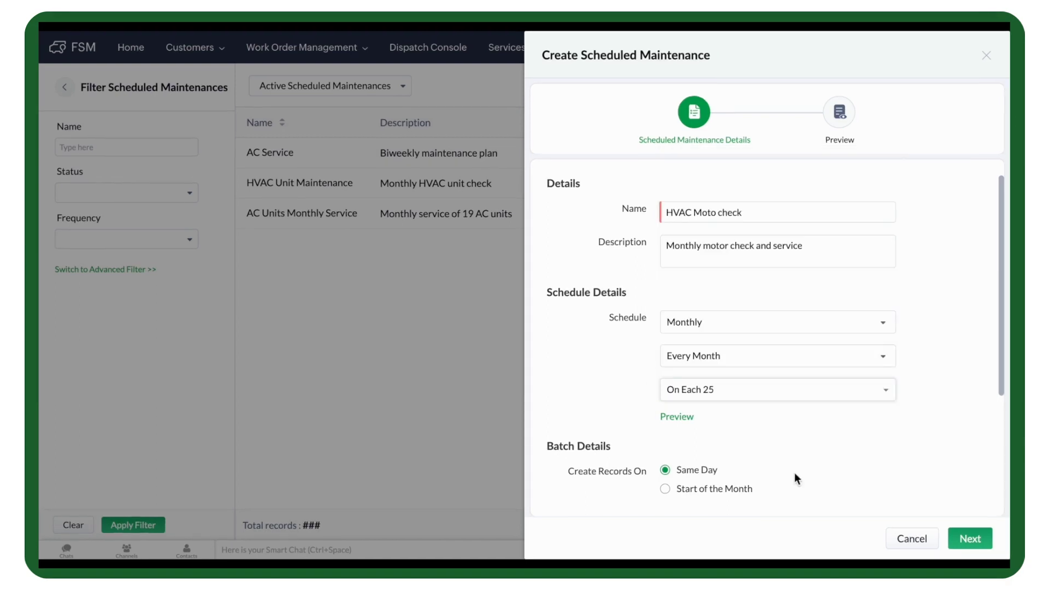
Step: Set records to be created 3 days before and check the batch dates preview
scroll(794, 473, down, 3)
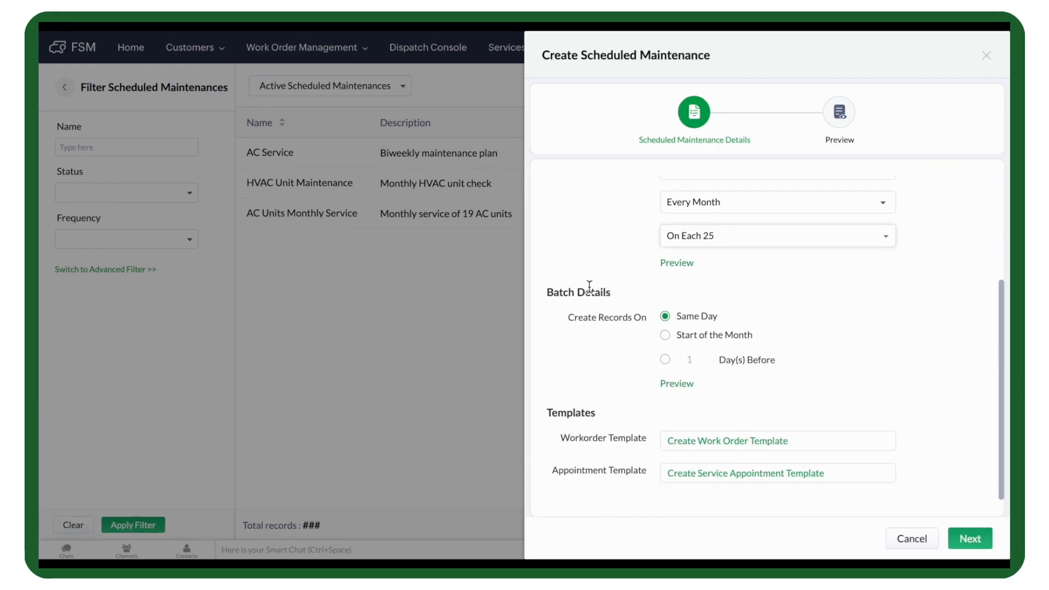
click(665, 335)
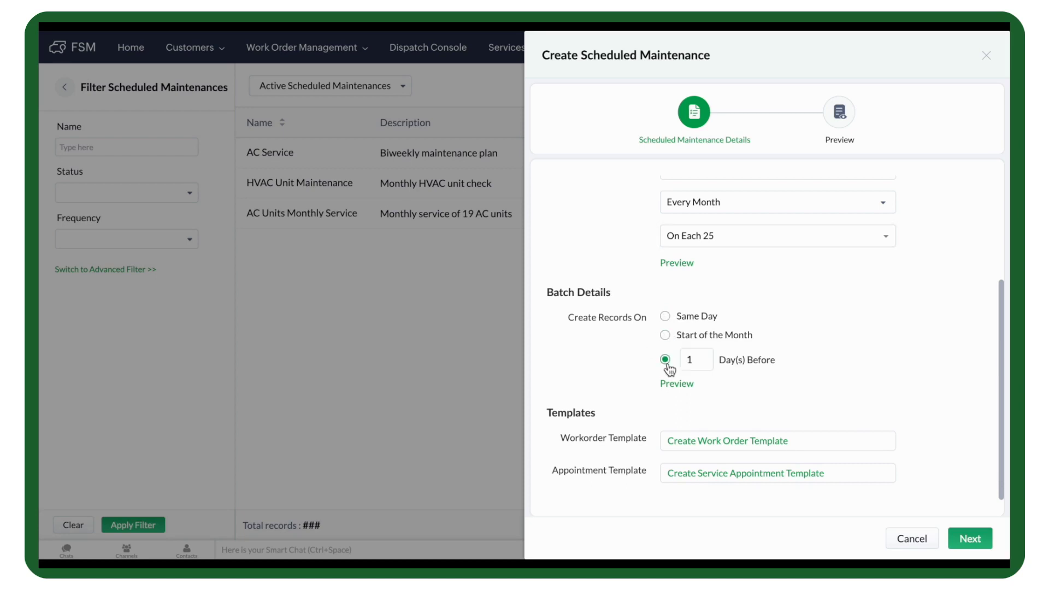
double_click(689, 359)
click(677, 385)
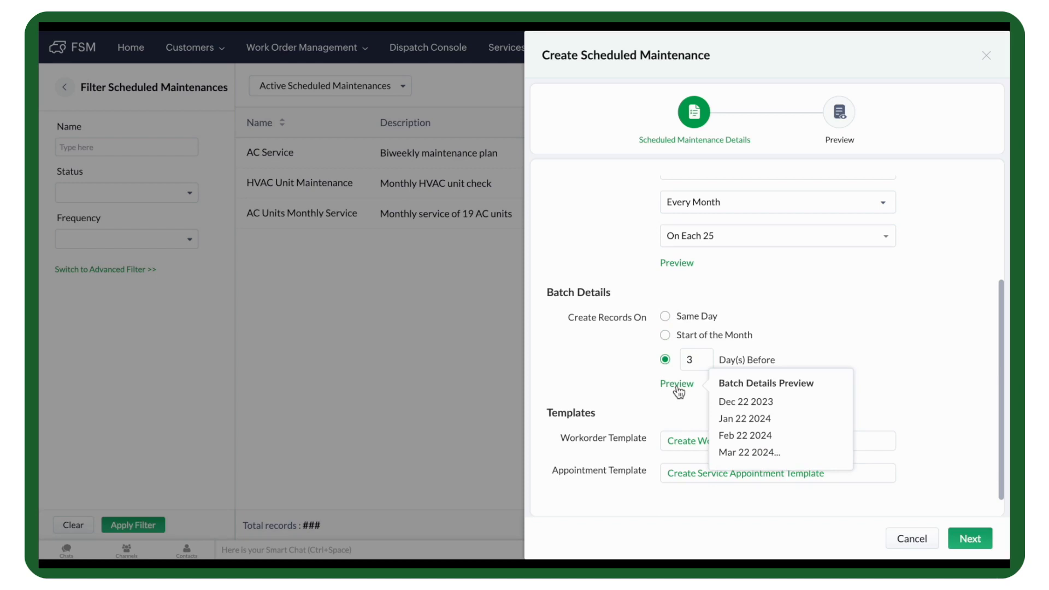
click(650, 468)
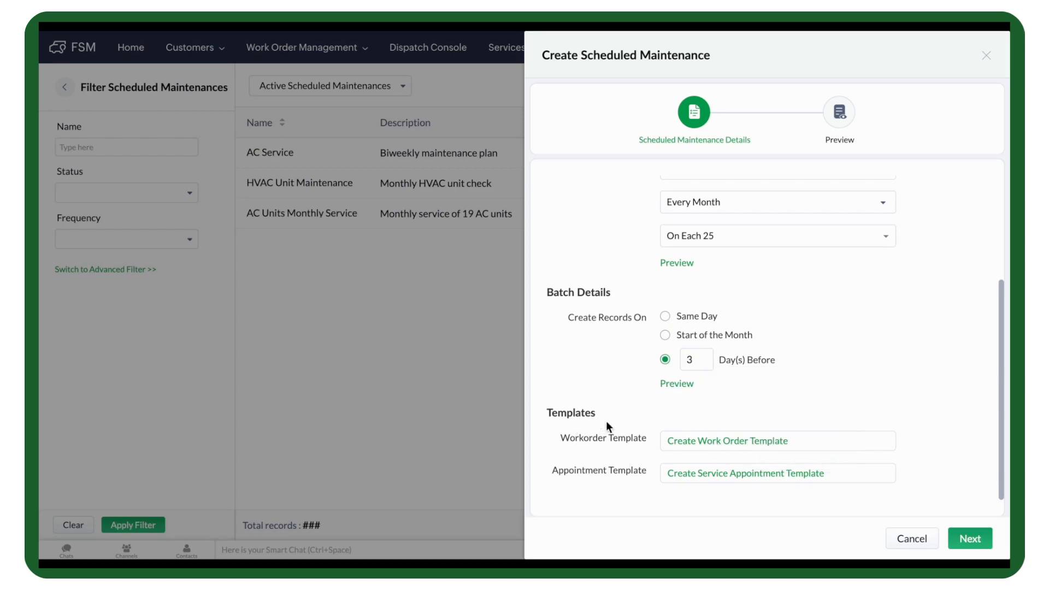
Step: Start a work order template with summary 'HVAC Maintenance', Medium priority, due the same day
click(710, 448)
click(620, 141)
text(H)
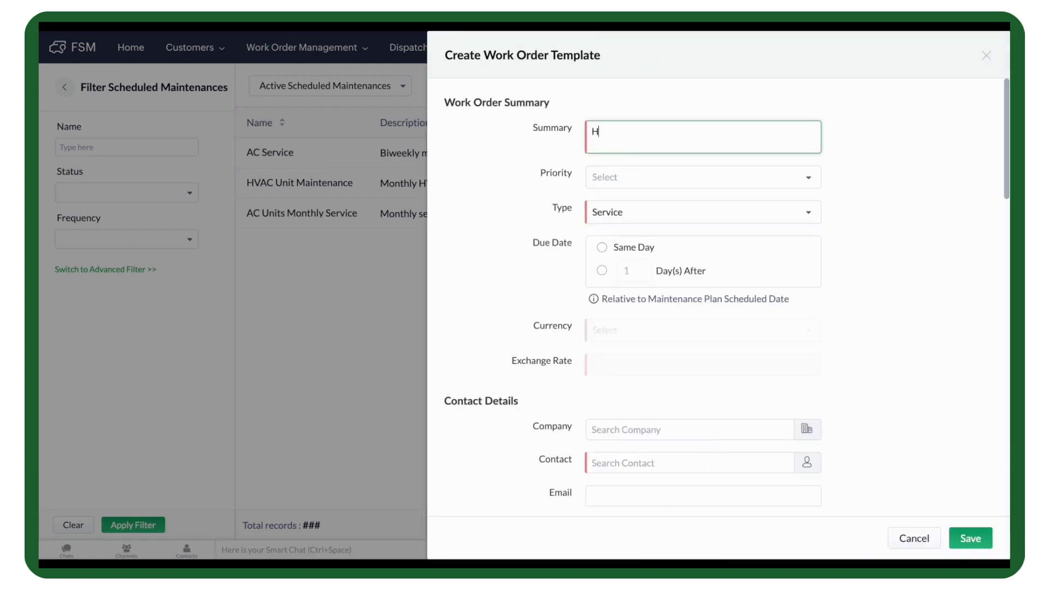
text(VAC Maintenance)
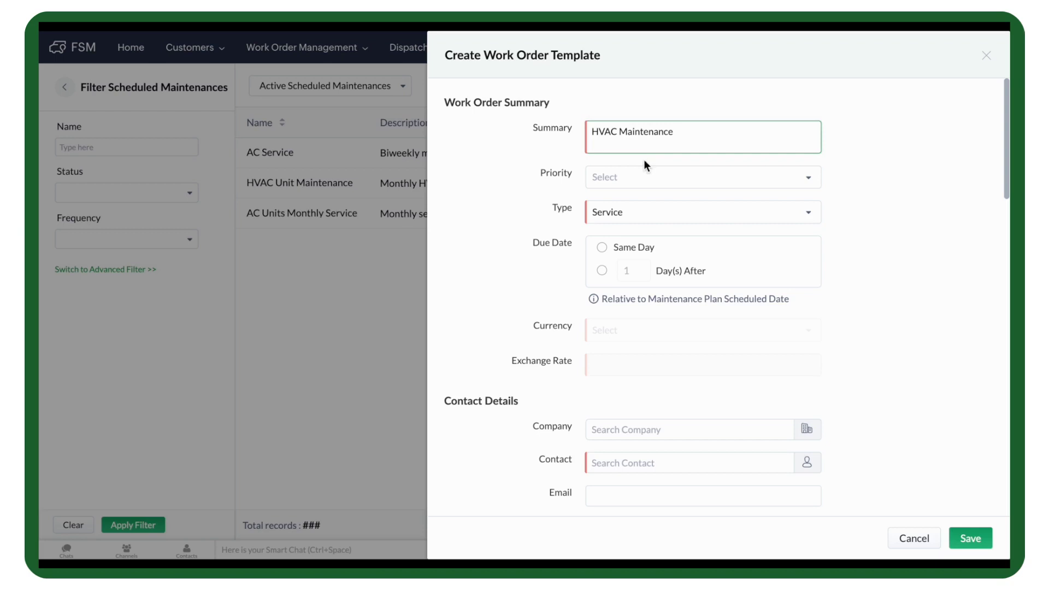
click(657, 178)
click(644, 290)
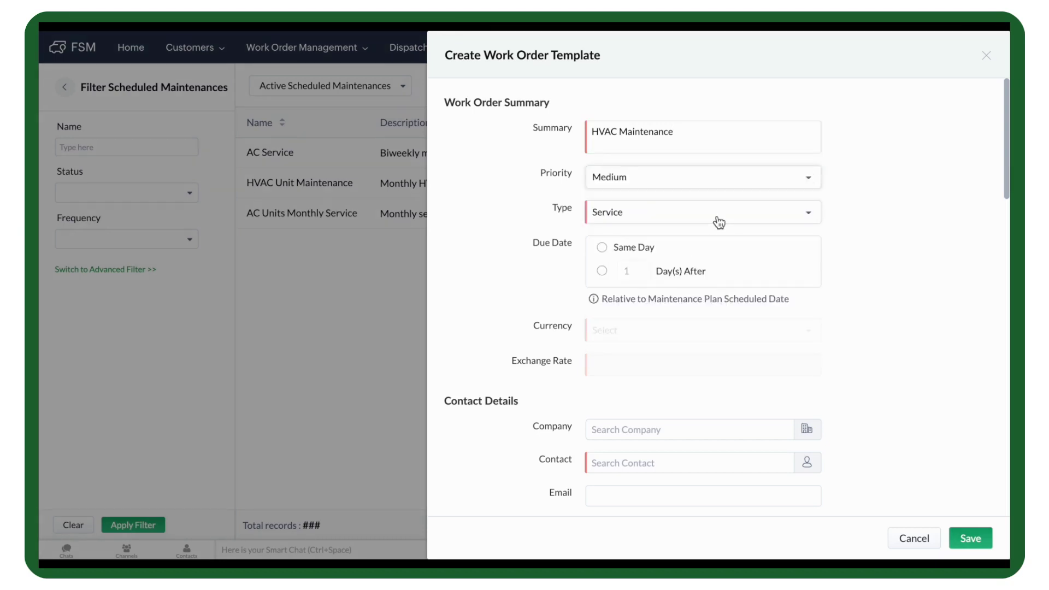
click(603, 248)
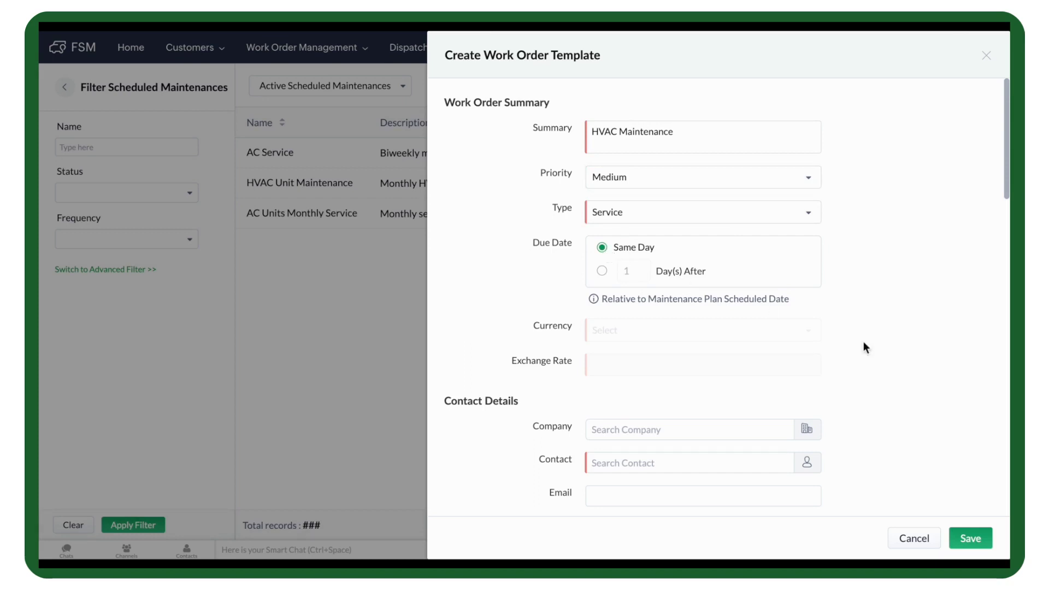
Step: Choose the work order's contact and select HVAC system as the asset
scroll(656, 461, down, 3)
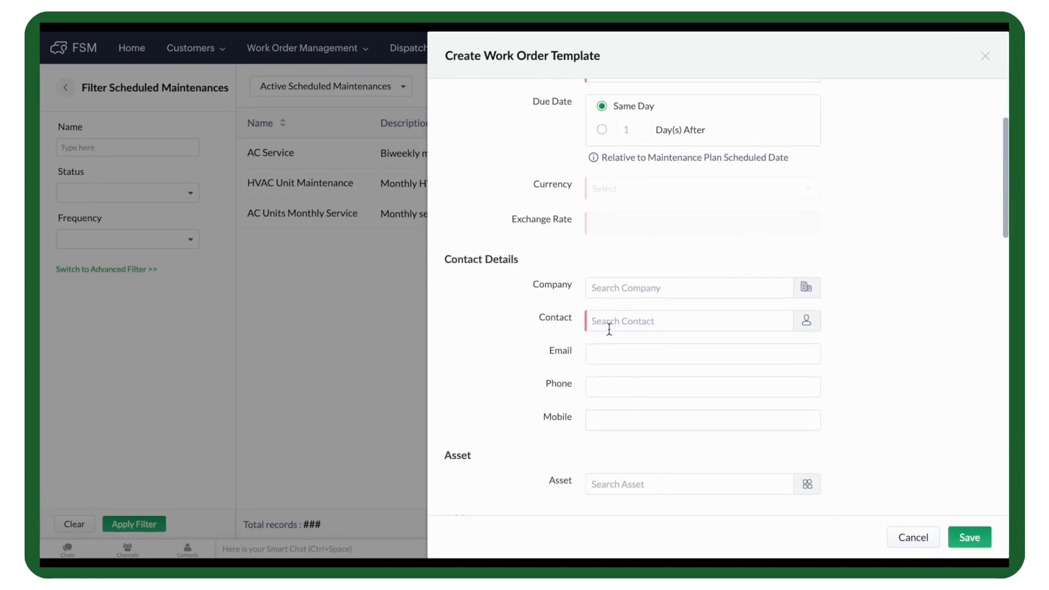
click(610, 327)
text(da)
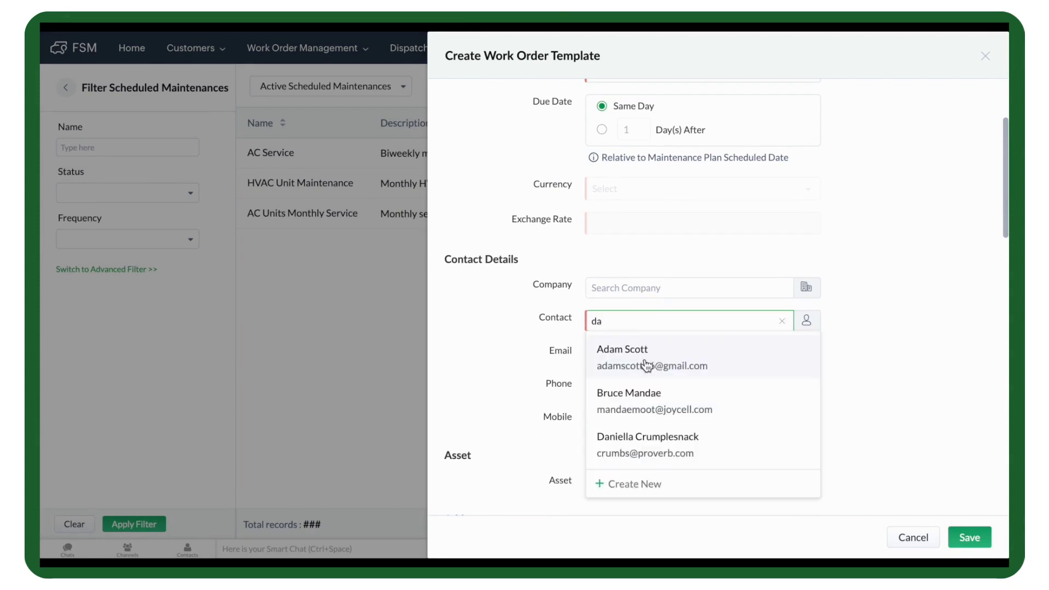
click(640, 443)
scroll(641, 444, down, 2)
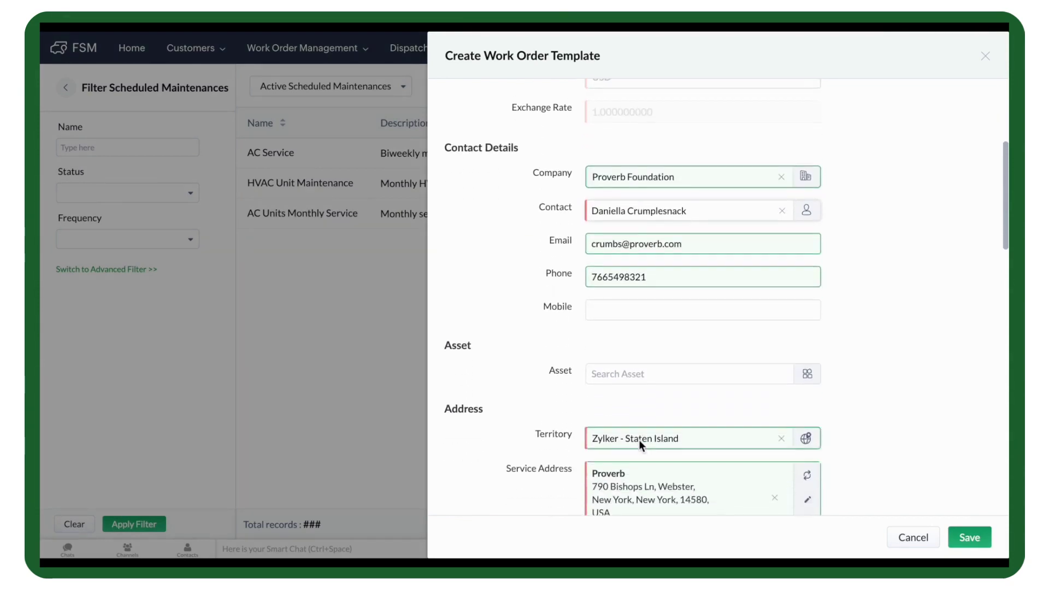
click(688, 362)
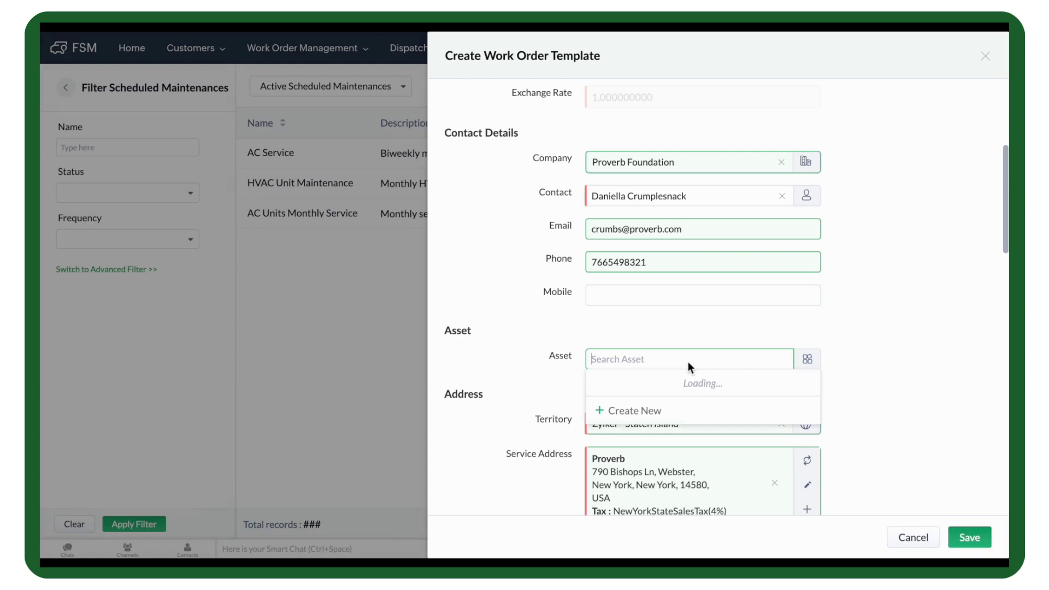
click(682, 385)
Step: Set preferred dates to same day and one day after, Morning, note 'Between 6-7am'
scroll(682, 382, down, 5)
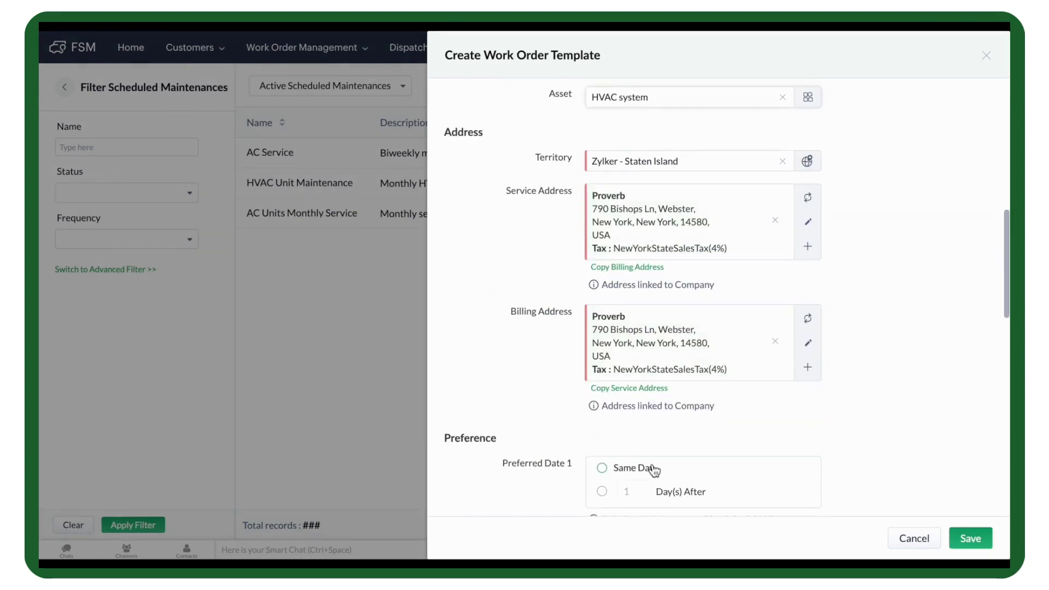
scroll(653, 468, down, 3)
click(602, 308)
click(602, 416)
scroll(641, 424, down, 3)
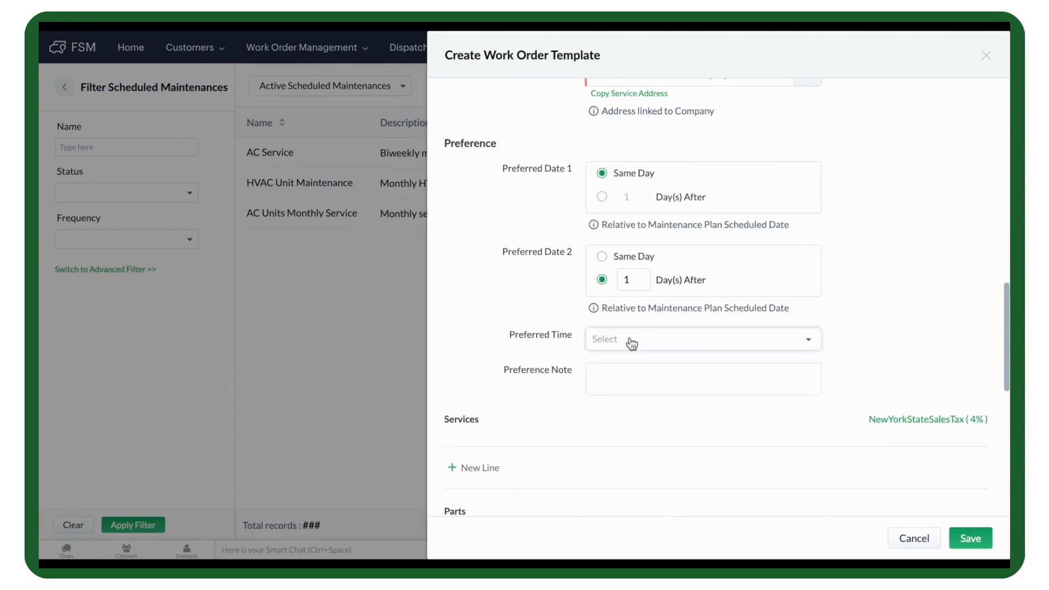
click(627, 340)
click(630, 450)
click(609, 379)
text(Between 6-7a)
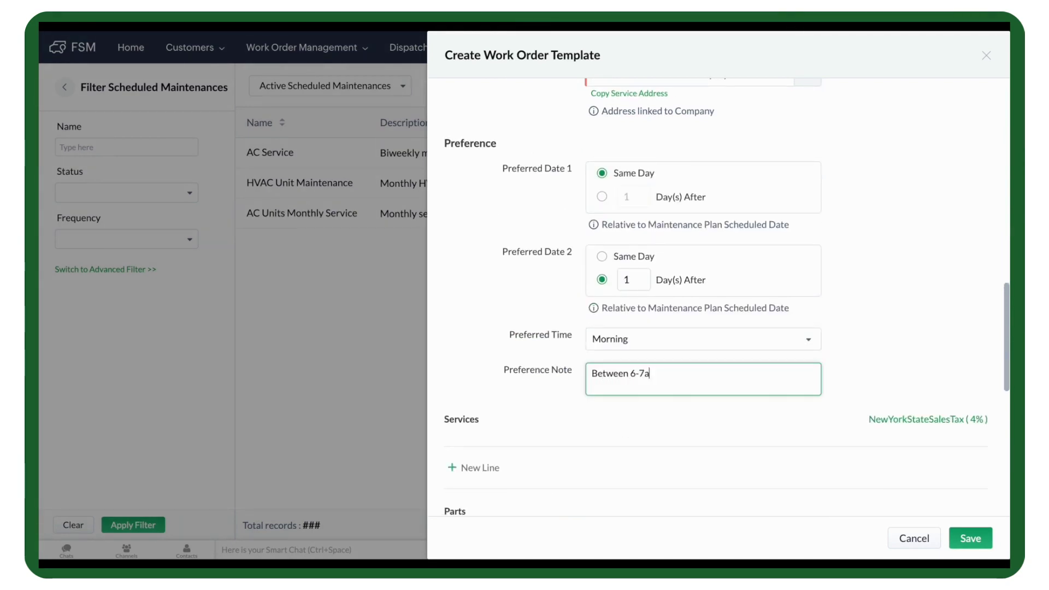
text(m)
Step: Add a Heating system maintenance service line to the work order template
scroll(639, 405, down, 5)
click(470, 202)
click(498, 220)
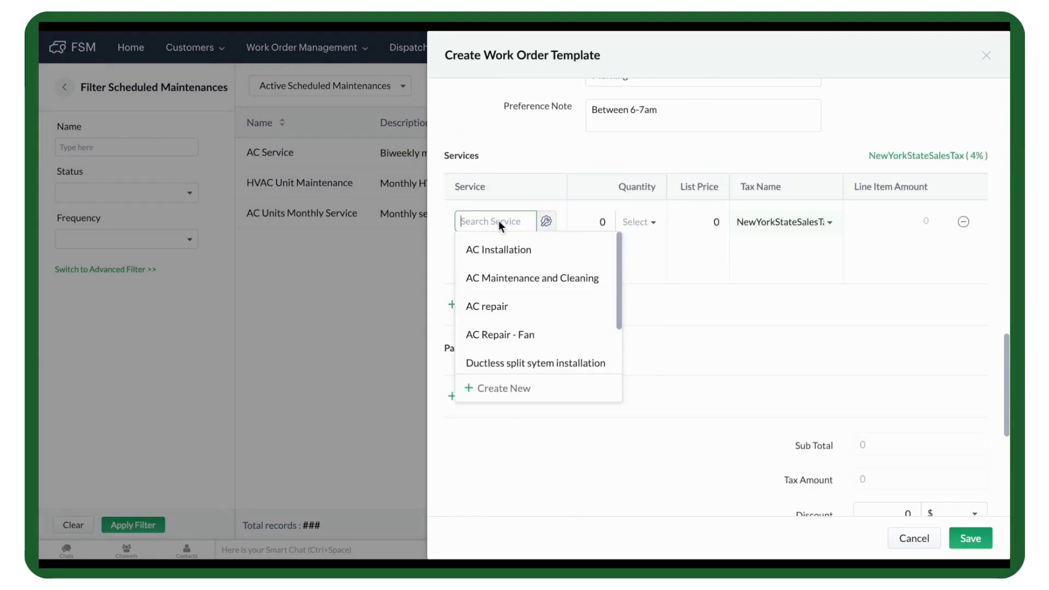
scroll(526, 334, down, 2)
click(527, 334)
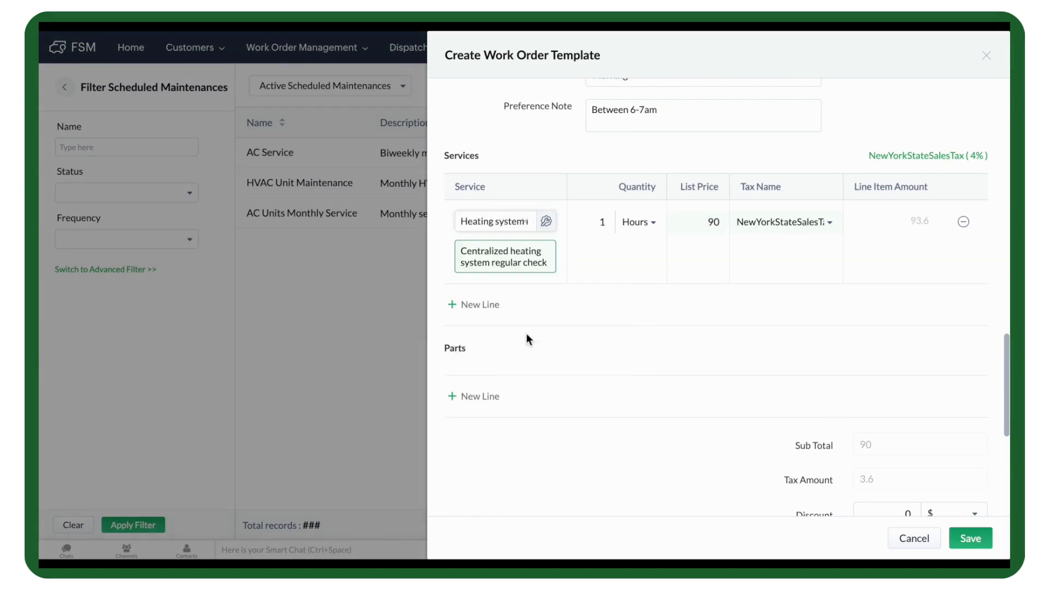
scroll(526, 333, down, 10)
Step: Require the HVAC Installation Expert skill and save the work order template
click(483, 412)
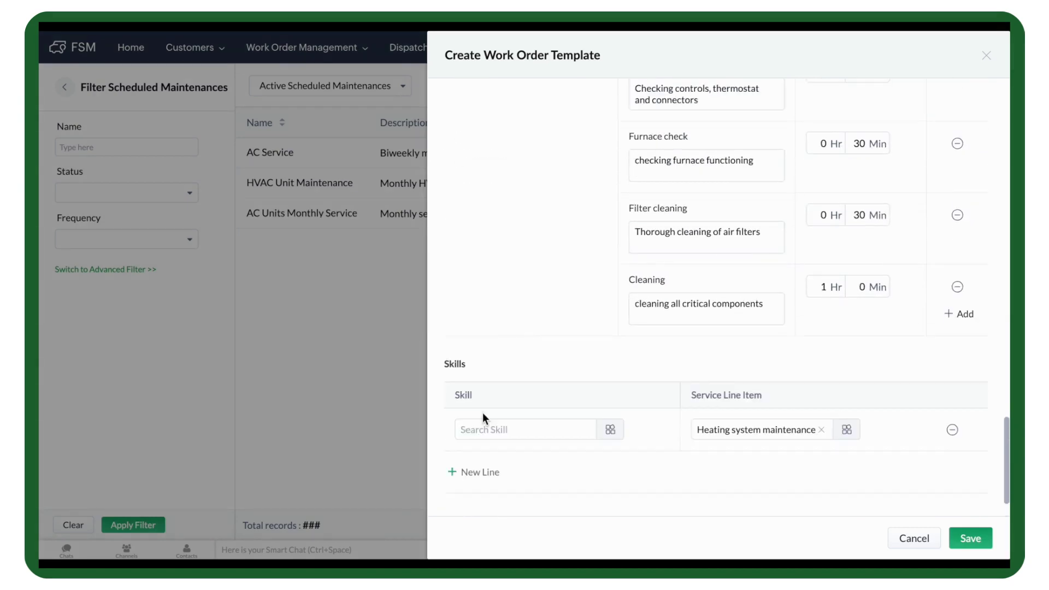
click(497, 431)
scroll(510, 393, down, 2)
click(515, 334)
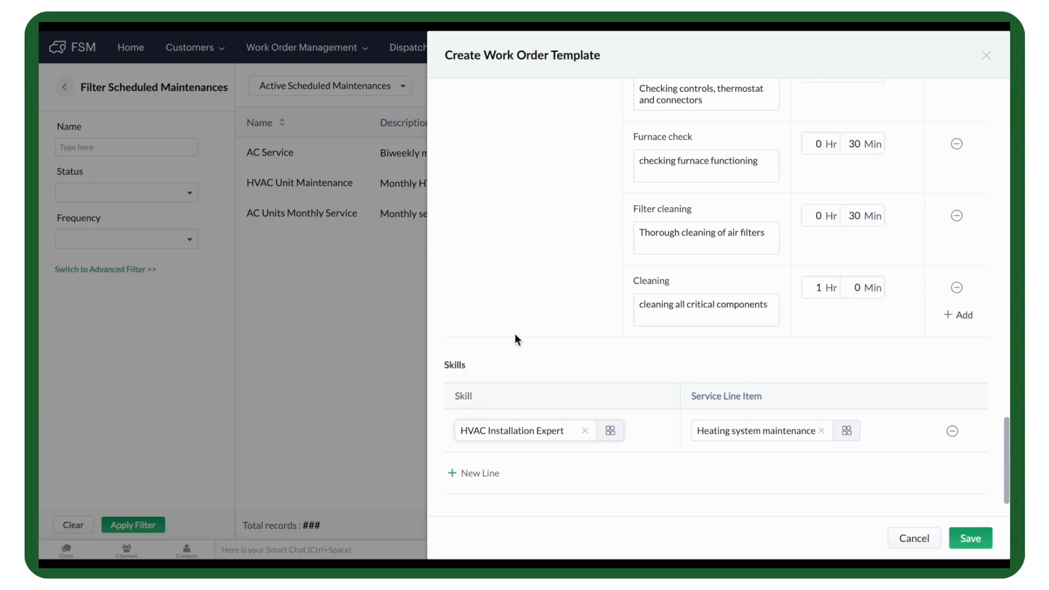
click(969, 543)
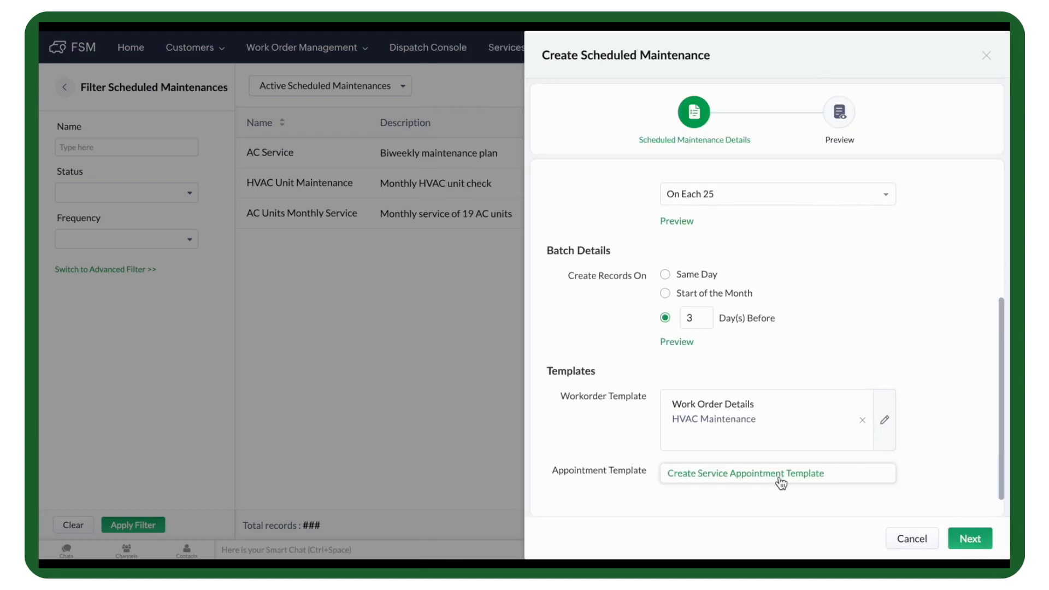
Step: Save a service appointment template ending the same day at 01:00 PM
click(780, 474)
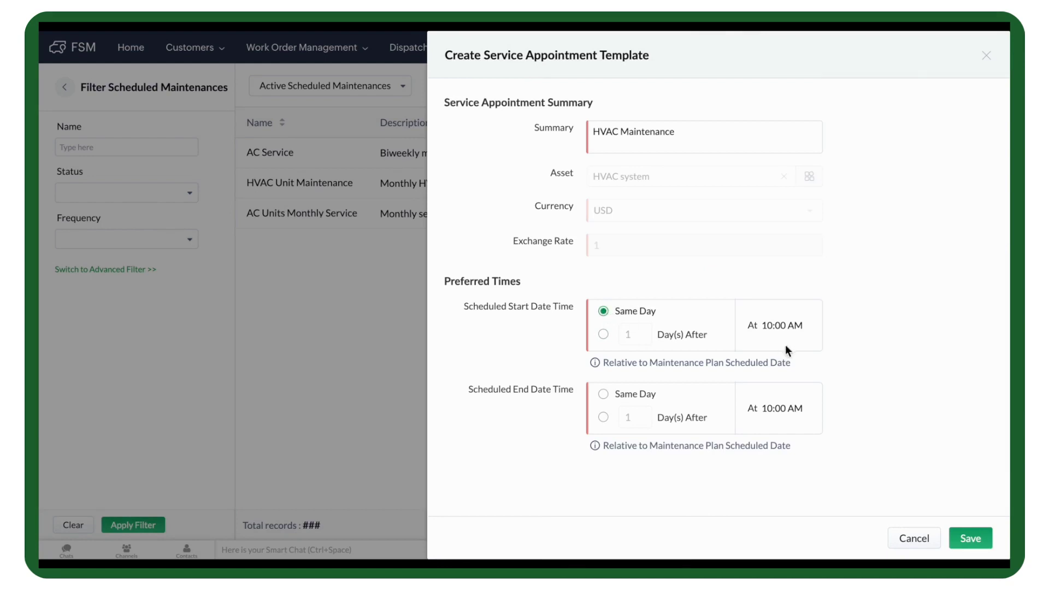
click(785, 345)
click(603, 394)
click(789, 410)
click(792, 385)
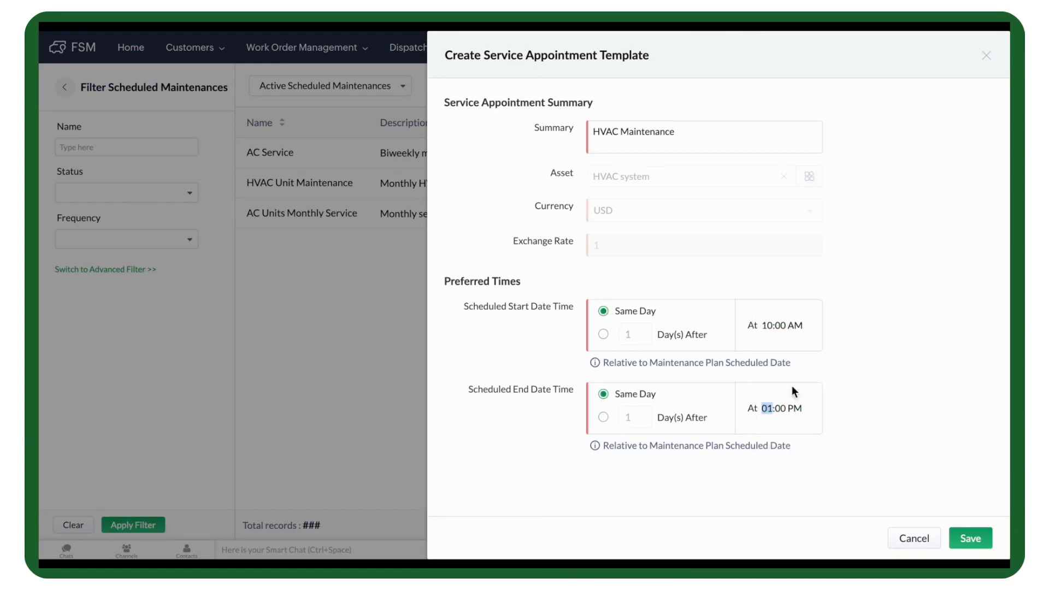
click(968, 539)
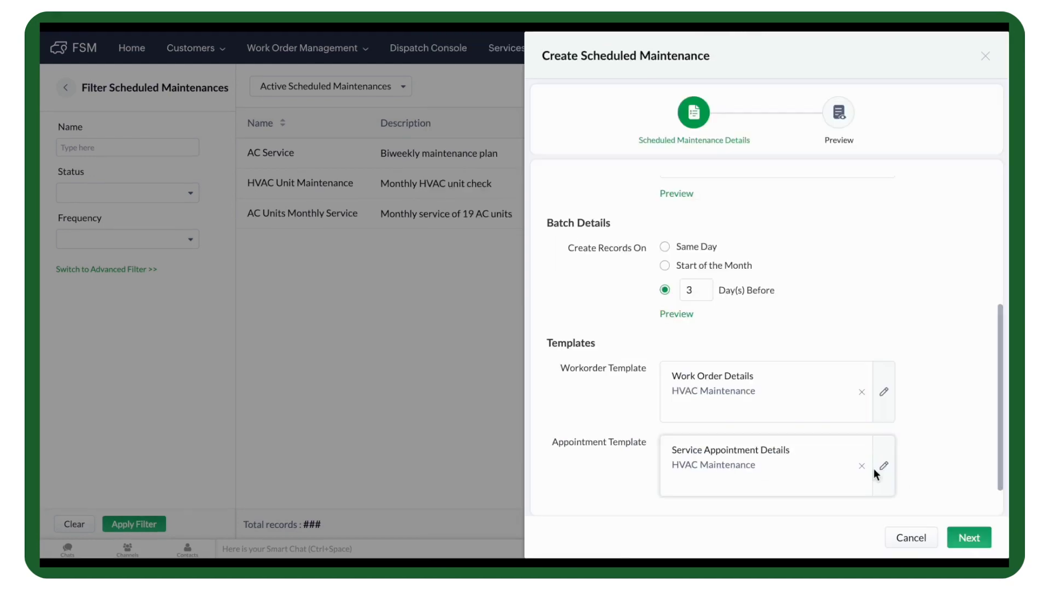
Step: Preview the plan's schedule through December 2023 and January 2024
click(969, 538)
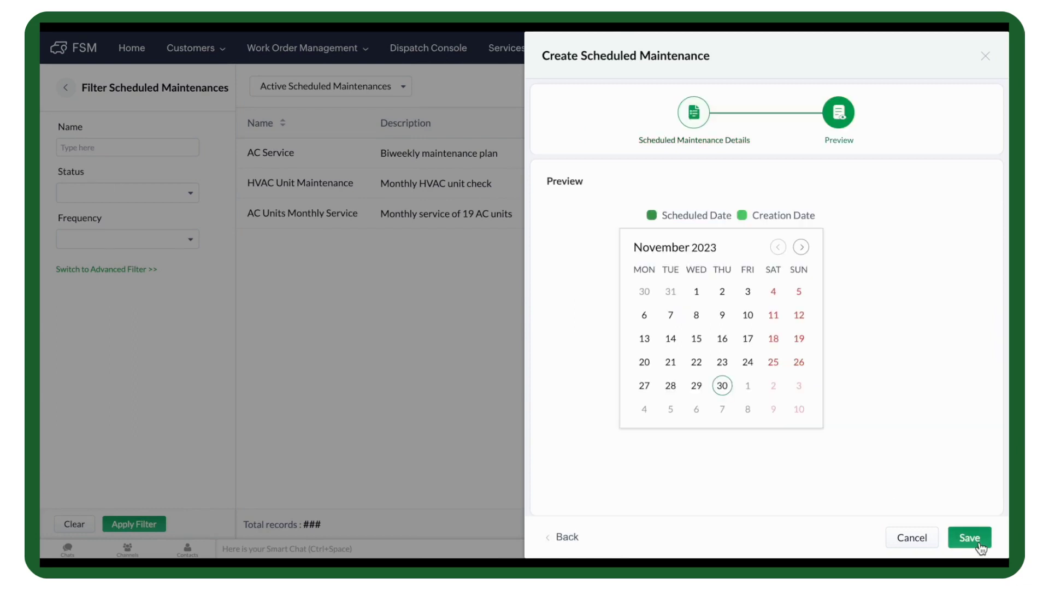
click(801, 248)
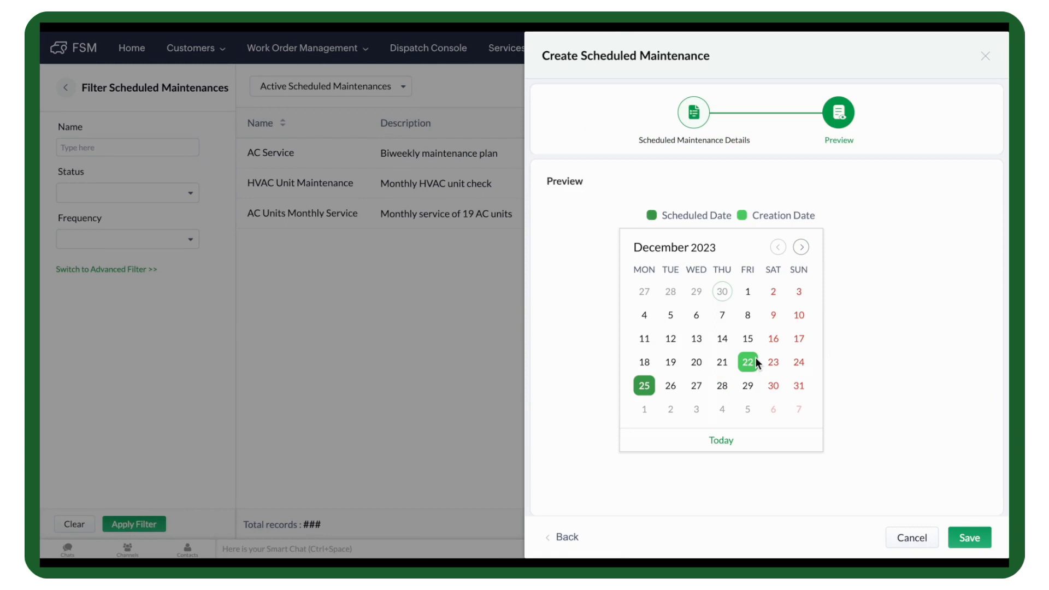
click(801, 248)
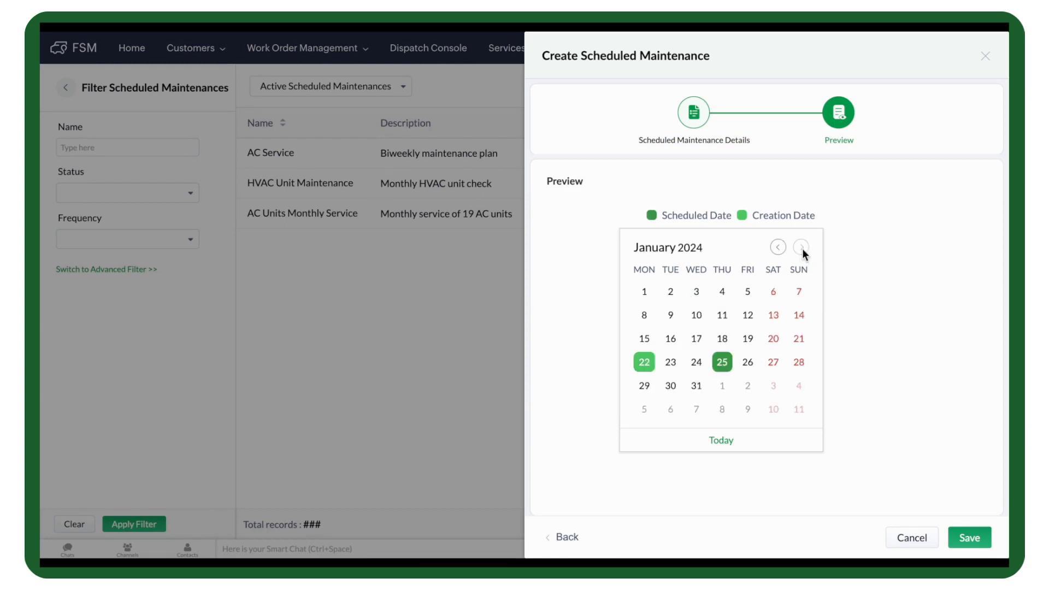
Step: Save the HVAC Moto check scheduled maintenance from the Preview step
click(969, 541)
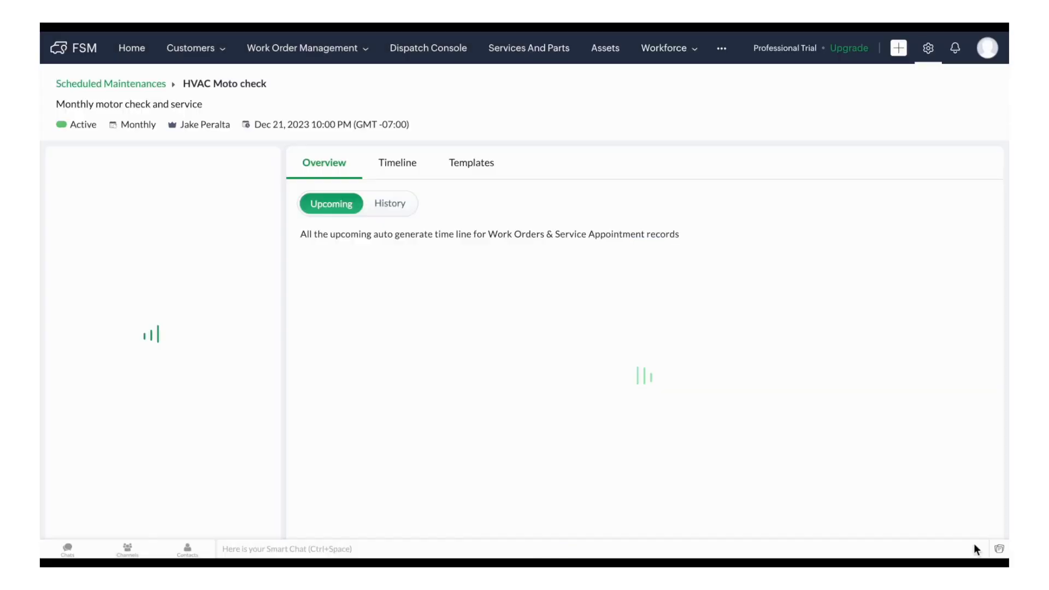